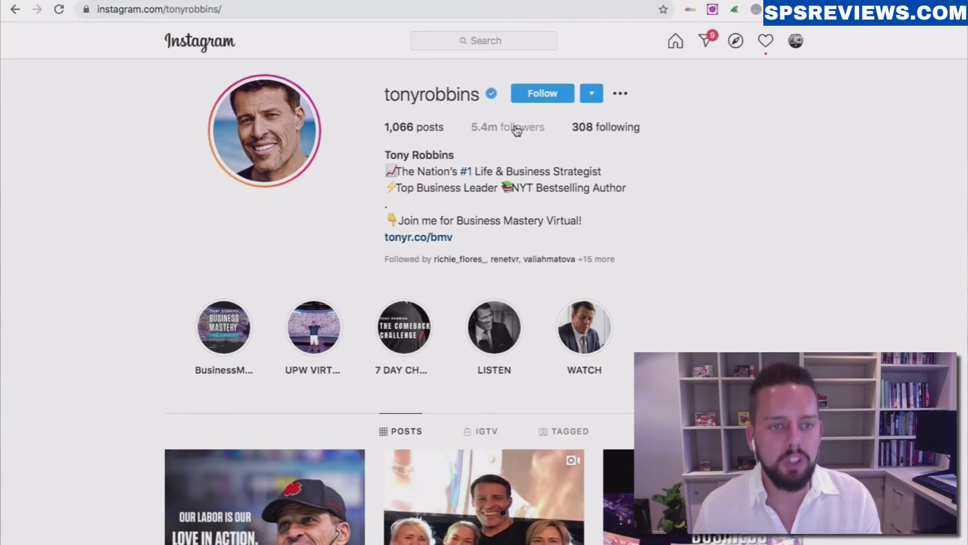
# Open tonyrobbins' 5.4m followers list, then switch to the ProfileMate dashboard tab.
pyautogui.click(512, 128)
pyautogui.scroll(-3, 460, 246)
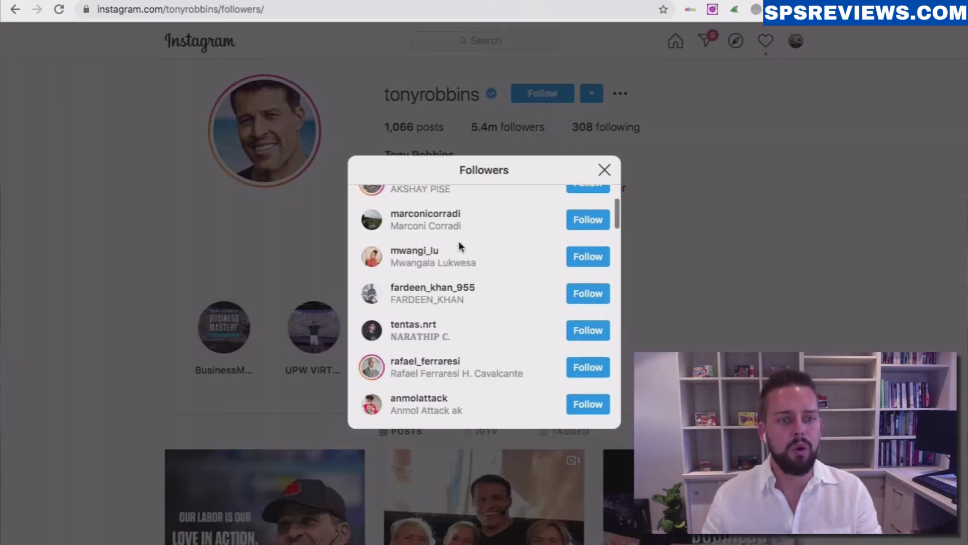
pyautogui.scroll(-3, 459, 241)
pyautogui.scroll(-2, 458, 240)
pyautogui.scroll(-2, 459, 241)
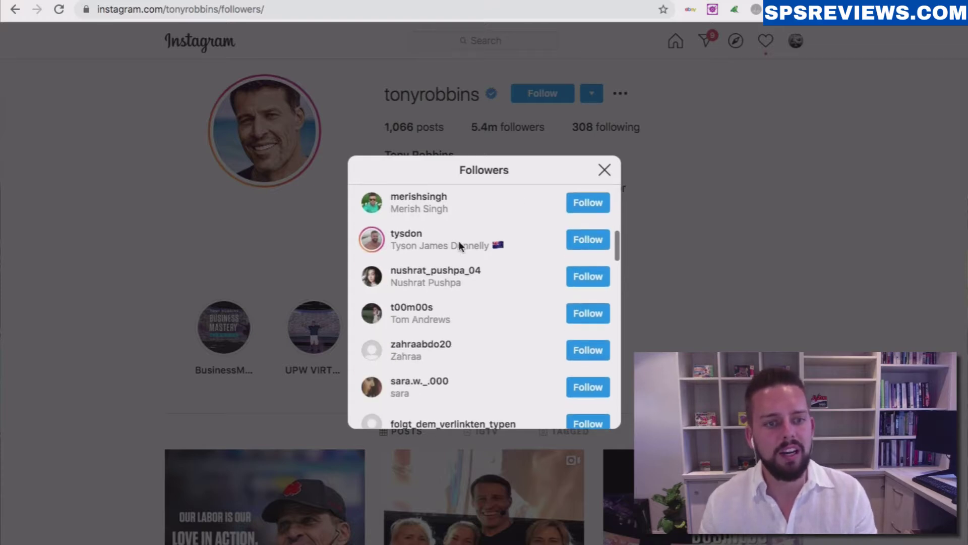
pyautogui.scroll(-2, 459, 241)
pyautogui.scroll(-1, 459, 240)
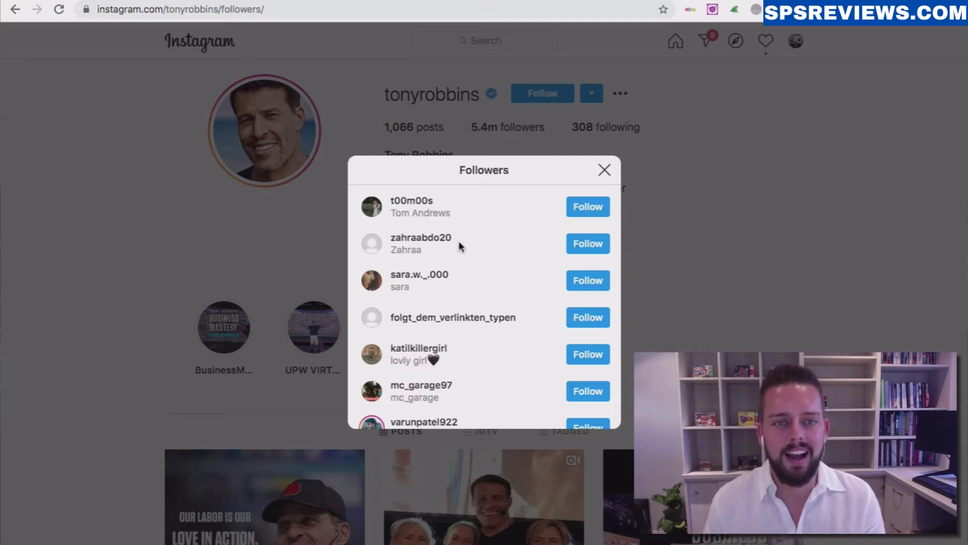
pyautogui.hotkey('ctrl', 'Tab')
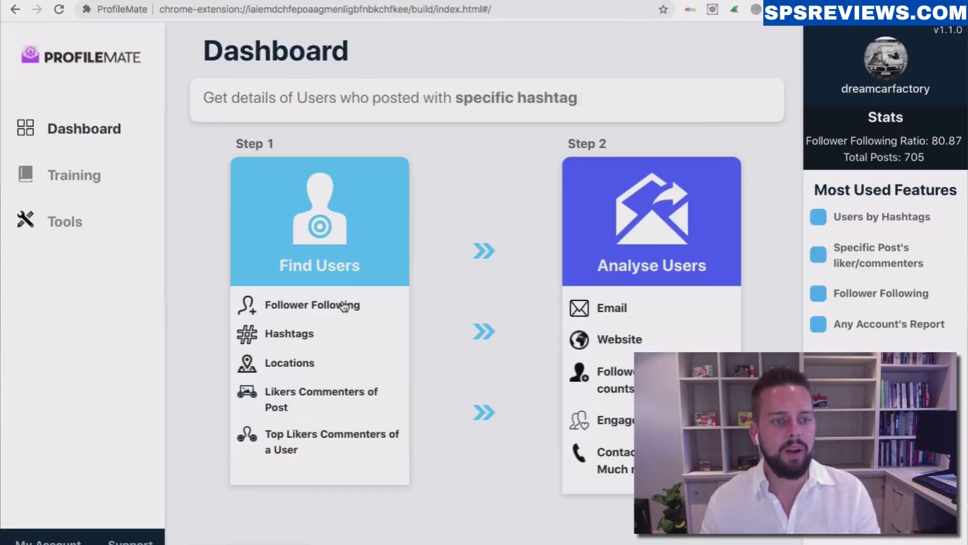
# Return briefly to the Instagram tab showing tonyrobbins' followers list.
pyautogui.hotkey('ctrl', 'Tab')
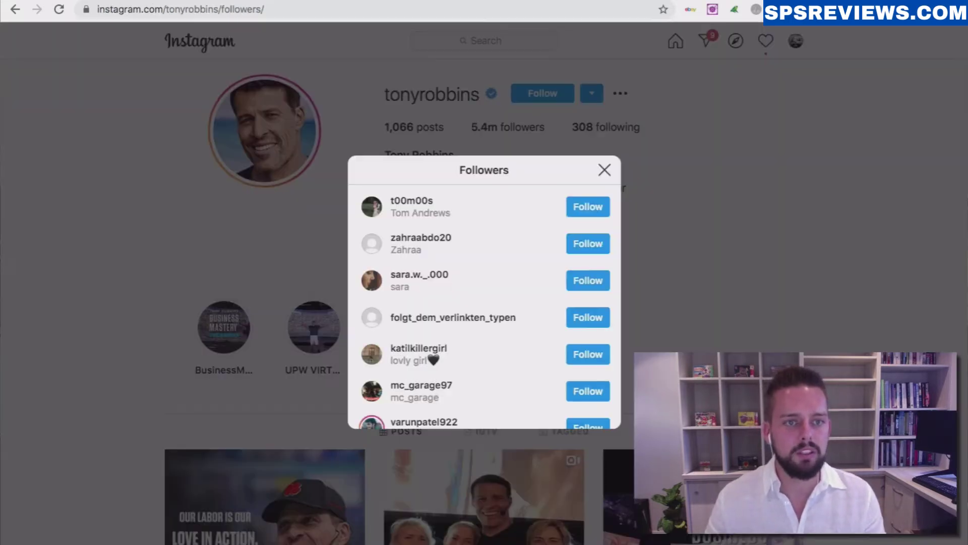
pyautogui.scroll(-3, 484, 274)
pyautogui.scroll(-3, 483, 274)
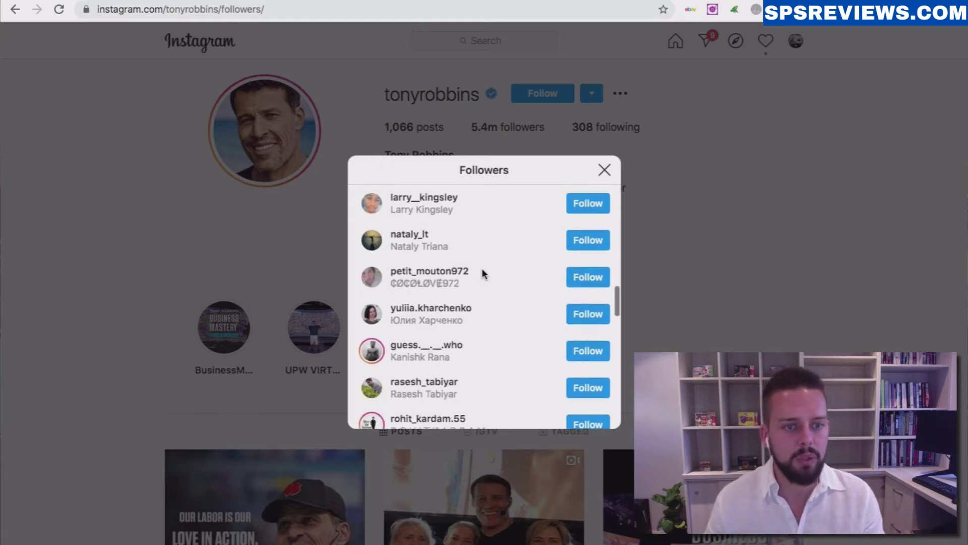
pyautogui.scroll(-3, 483, 274)
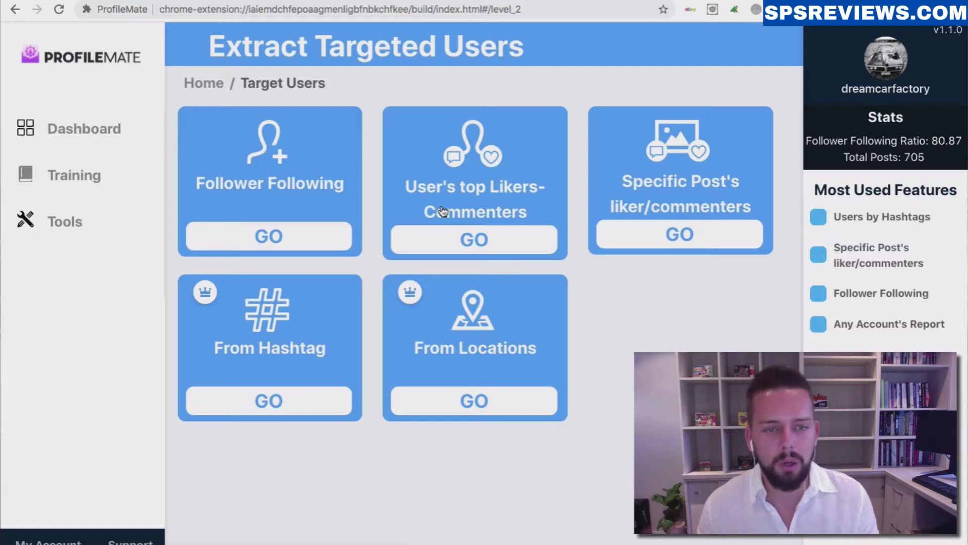
# In Follower Following, choose another account's analytics and select tonyrobbins as the username.
pyautogui.click(314, 150)
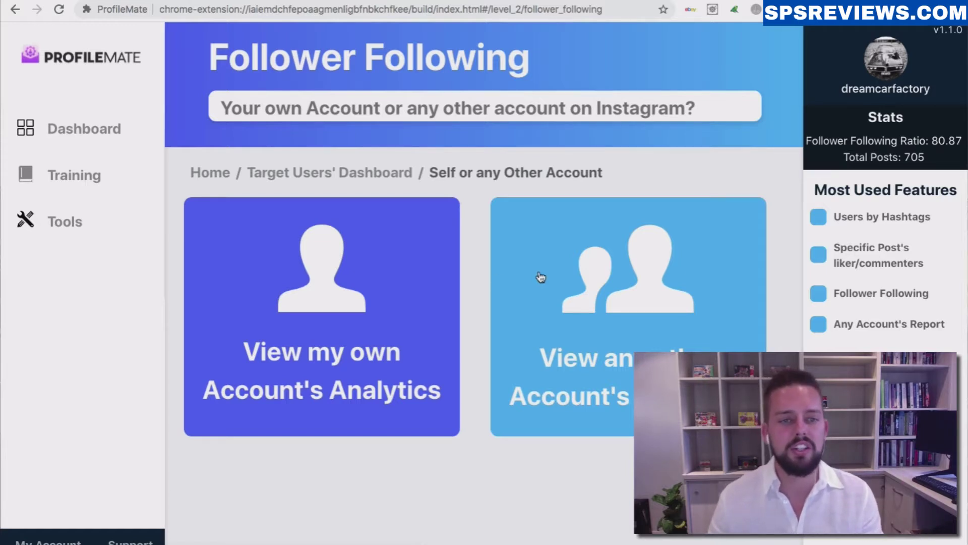
pyautogui.click(649, 284)
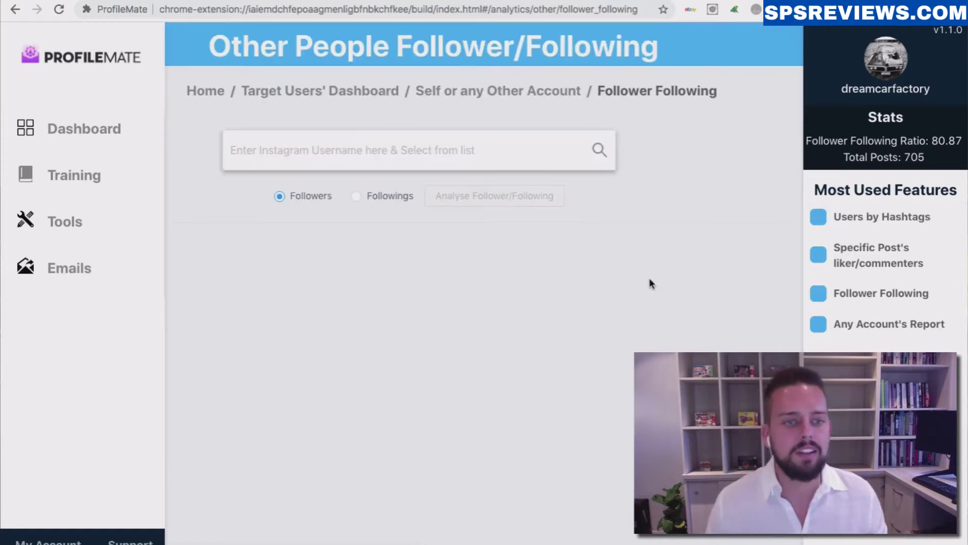
pyautogui.click(380, 150)
pyautogui.write('tonyr')
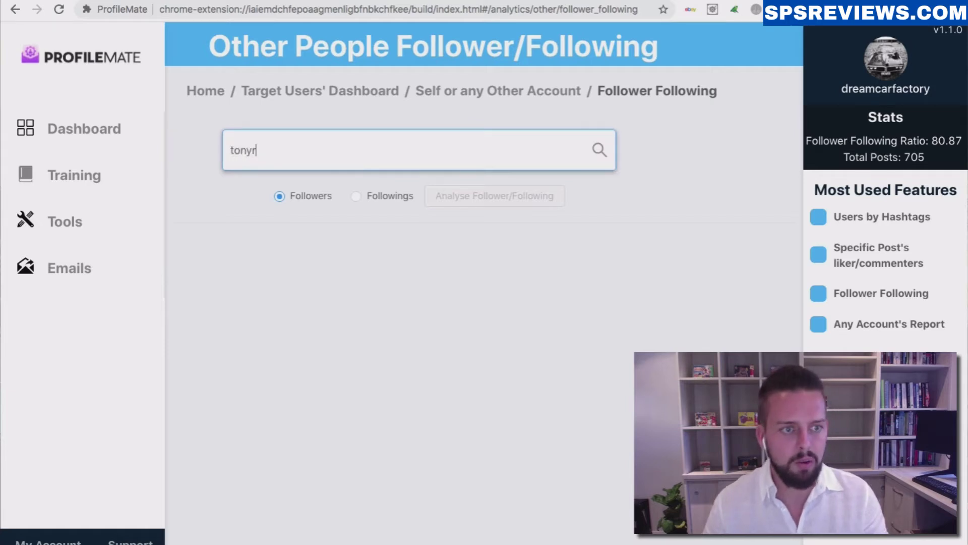
pyautogui.write('obbins')
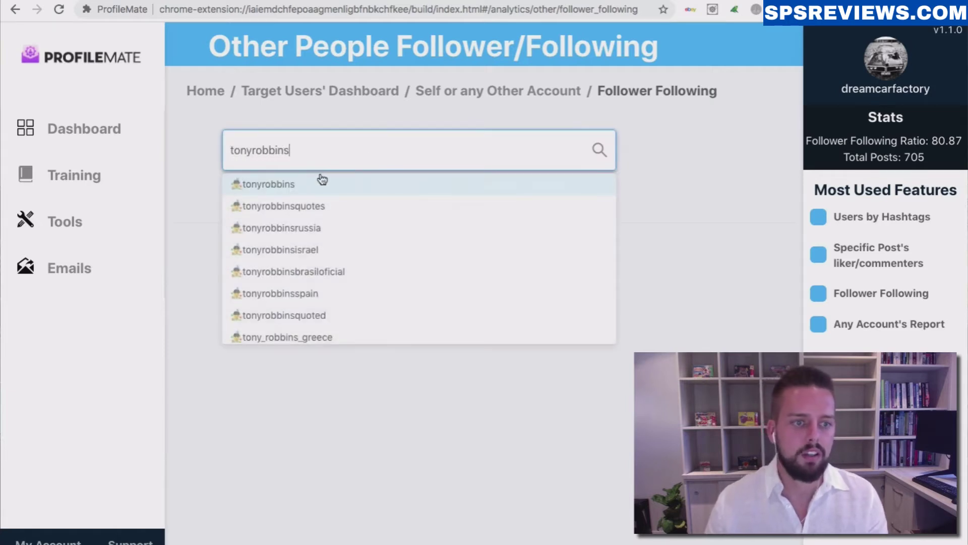
pyautogui.click(305, 182)
# Start analysing tonyrobbins' followers and download the 997 collected so far as CSV.
pyautogui.click(588, 196)
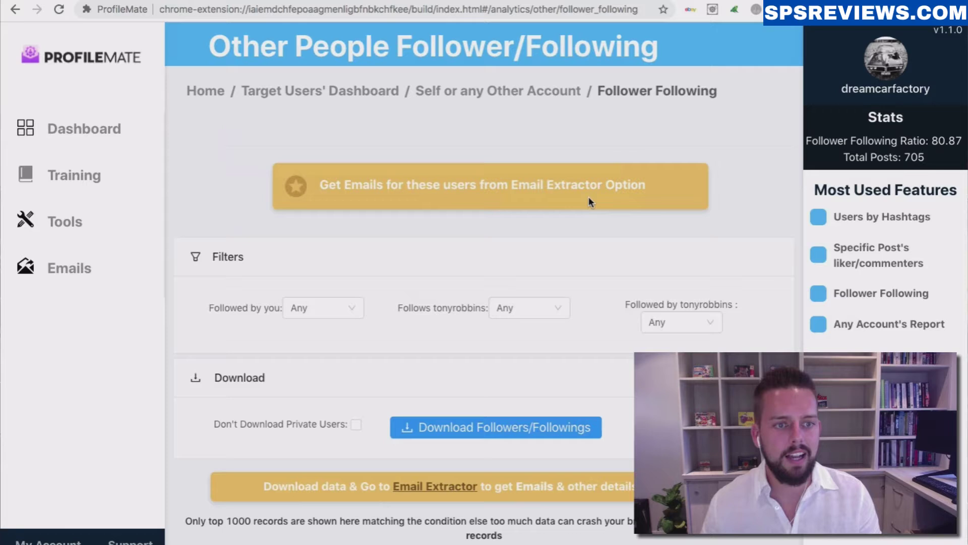
pyautogui.scroll(-2, 584, 256)
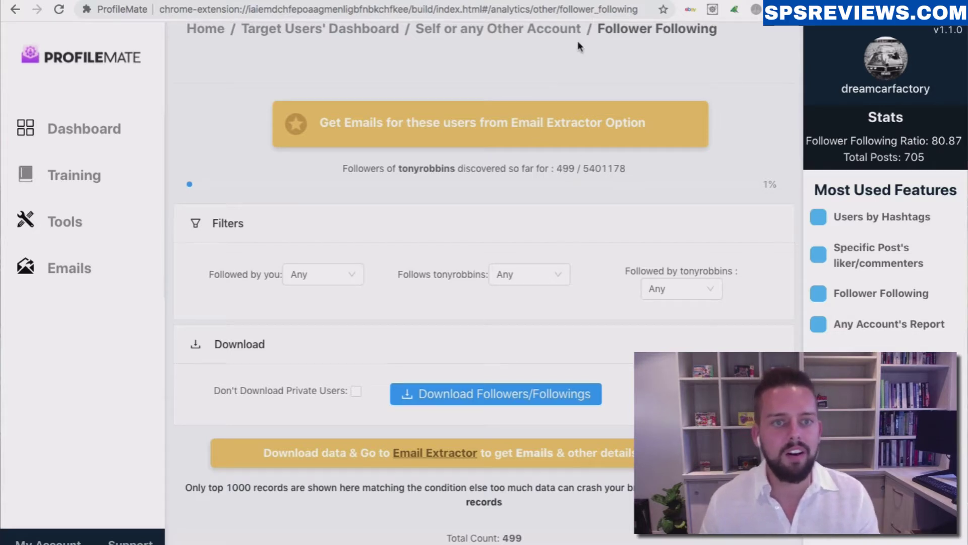
pyautogui.hotkey('ctrl', 'Tab')
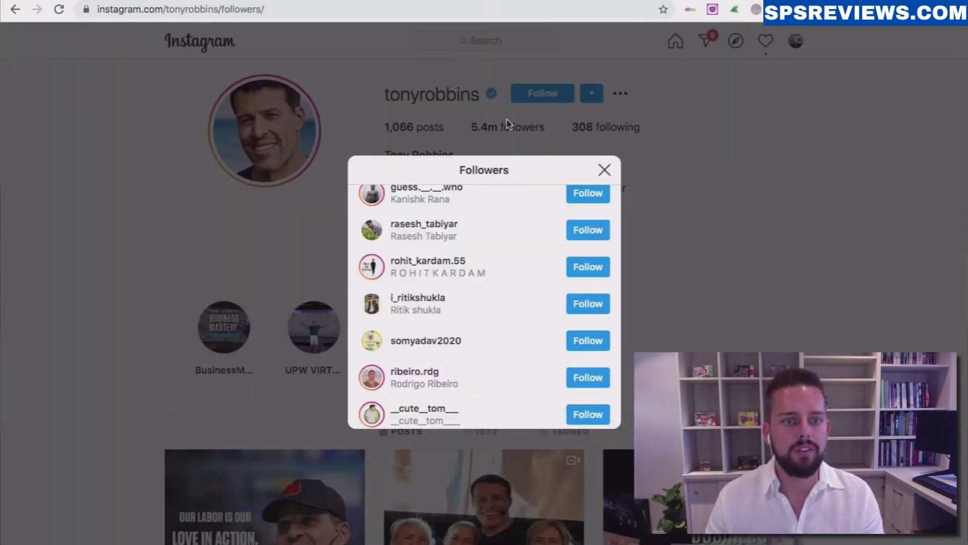
pyautogui.hotkey('ctrl', 'Tab')
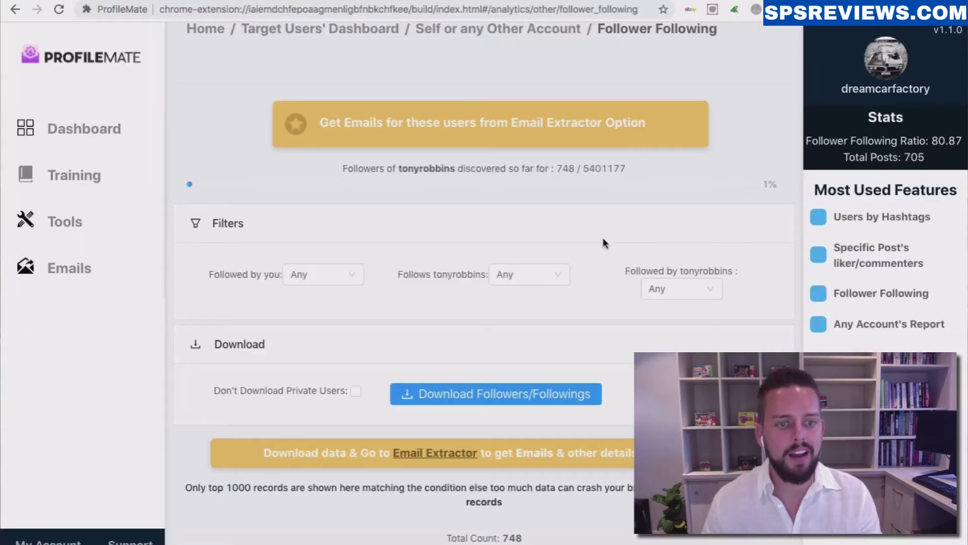
pyautogui.scroll(-3, 603, 237)
pyautogui.scroll(-2, 485, 214)
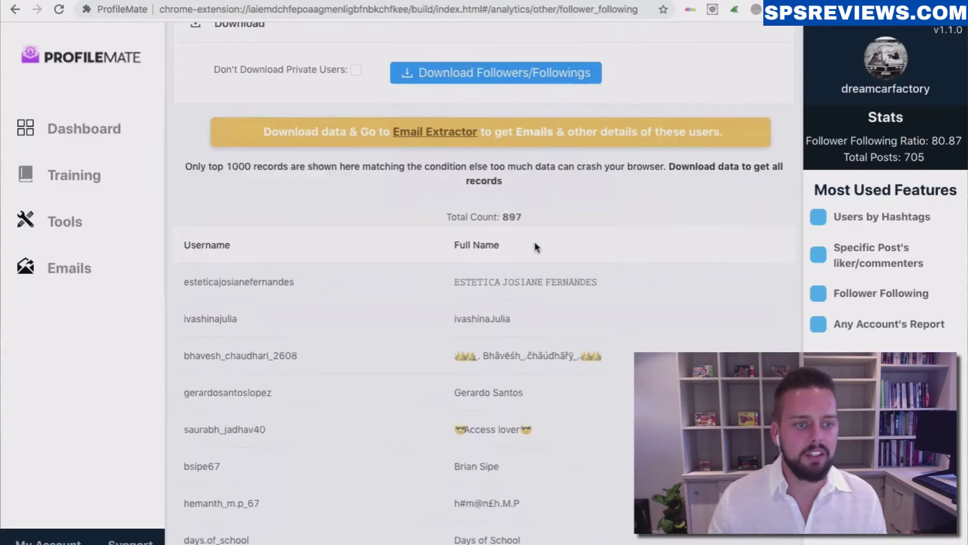
pyautogui.scroll(5, 535, 242)
pyautogui.click(498, 318)
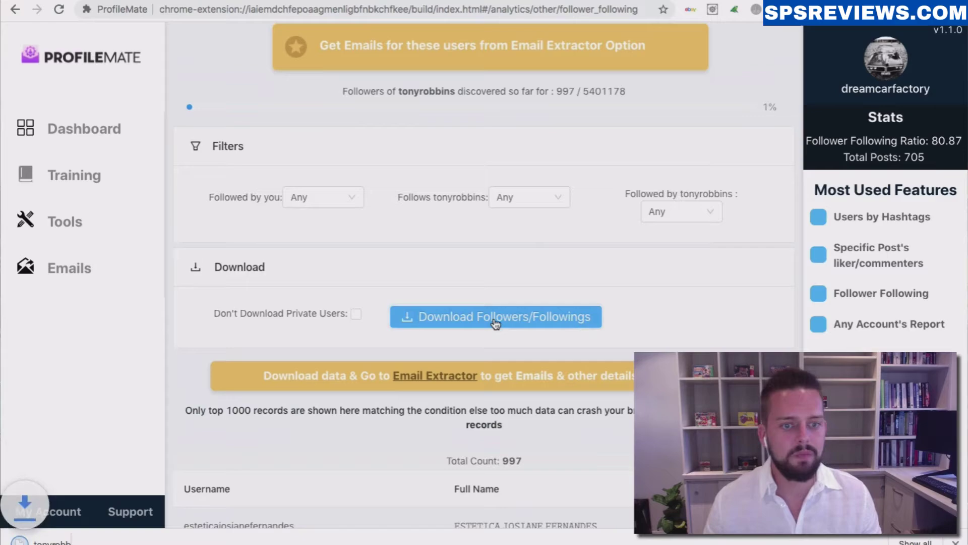
# Open the downloaded followers CSV in Excel and select the Username column.
pyautogui.click(76, 539)
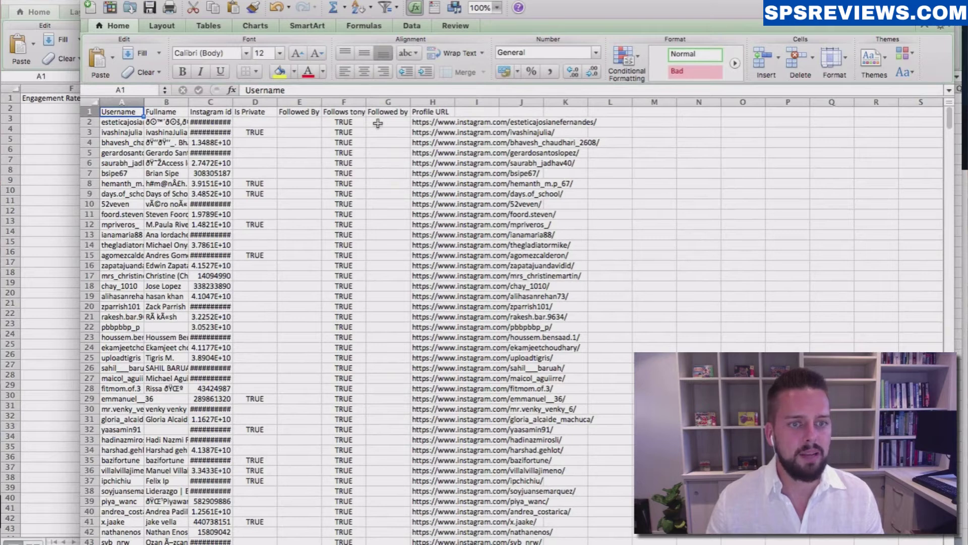
pyautogui.click(126, 102)
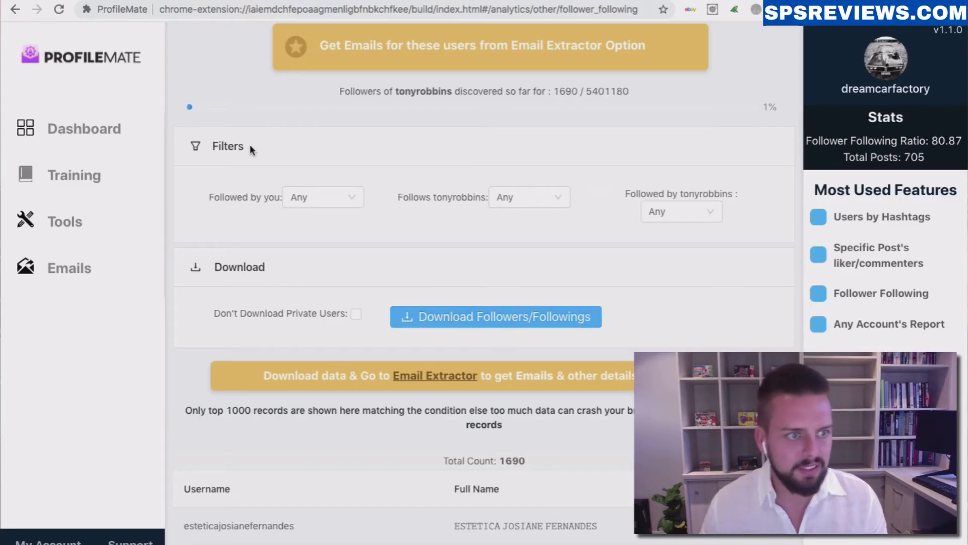
# Return to the dashboard, discarding the follower data, and open the email extractor.
pyautogui.click(103, 138)
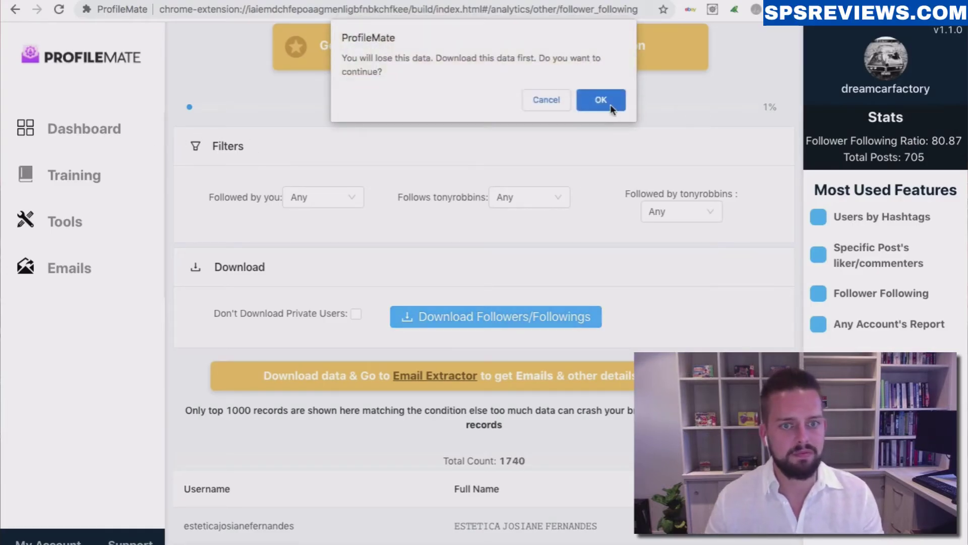
pyautogui.click(601, 100)
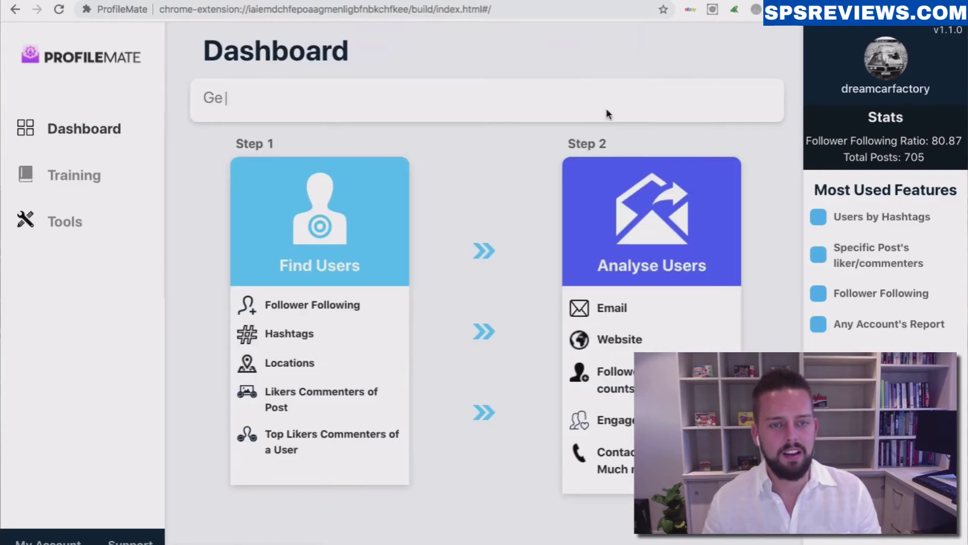
pyautogui.click(645, 201)
# Paste and submit the 998 follower usernames, naming the group tonyreview.
pyautogui.click(315, 268)
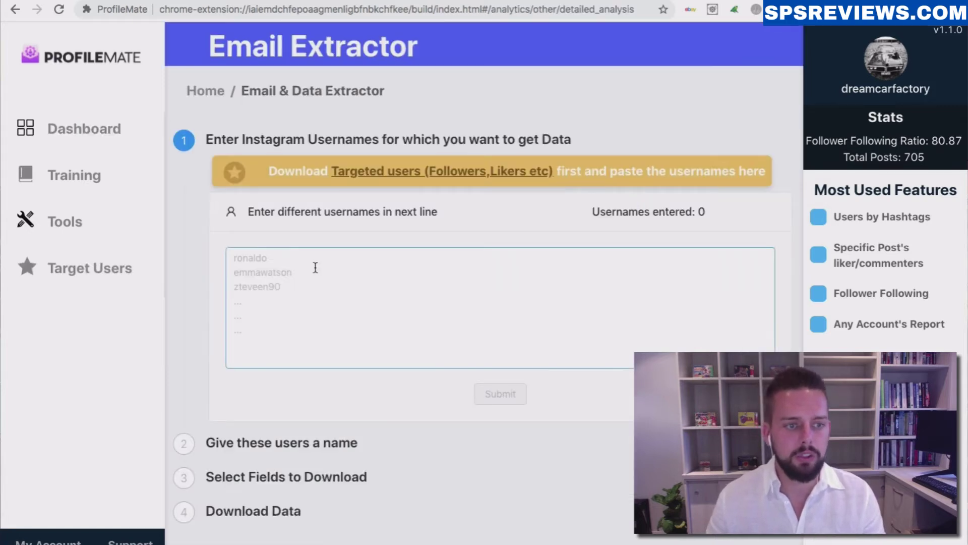
pyautogui.hotkey('ctrl', 'v')
pyautogui.scroll(-1, 469, 355)
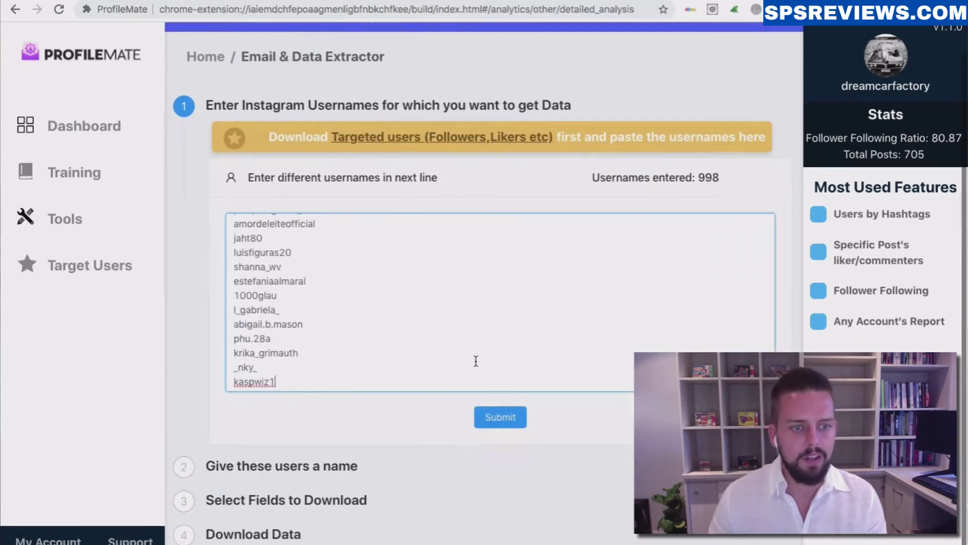
pyautogui.click(505, 422)
pyautogui.click(308, 200)
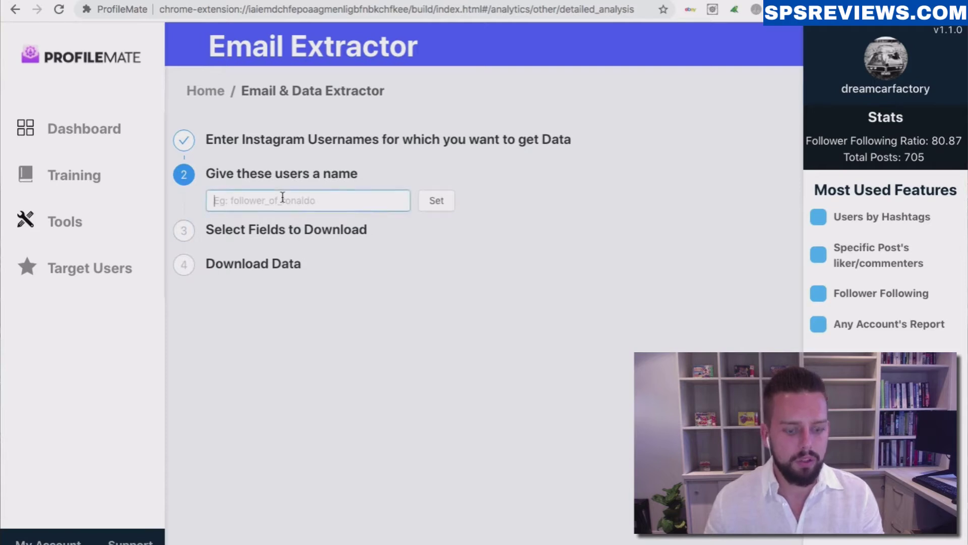
pyautogui.write('tonyreview')
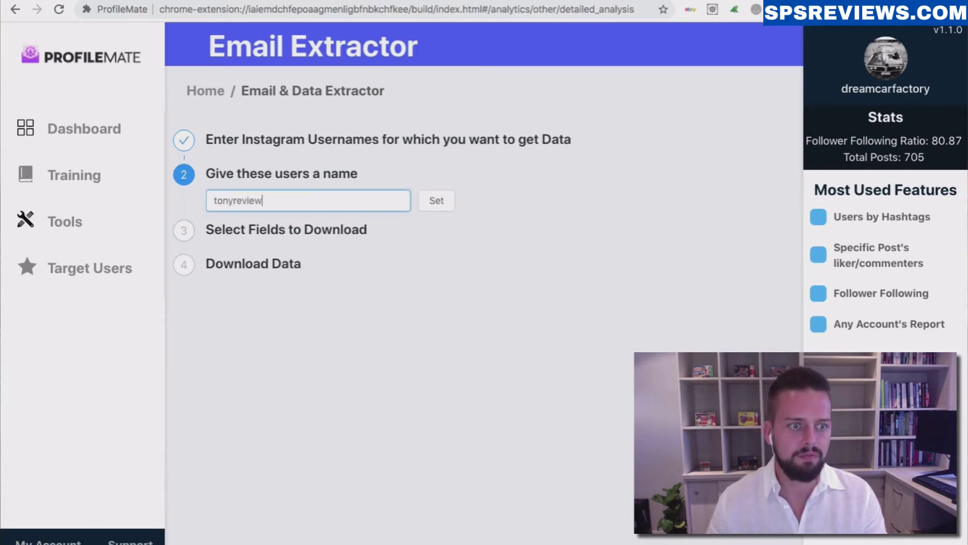
pyautogui.click(436, 200)
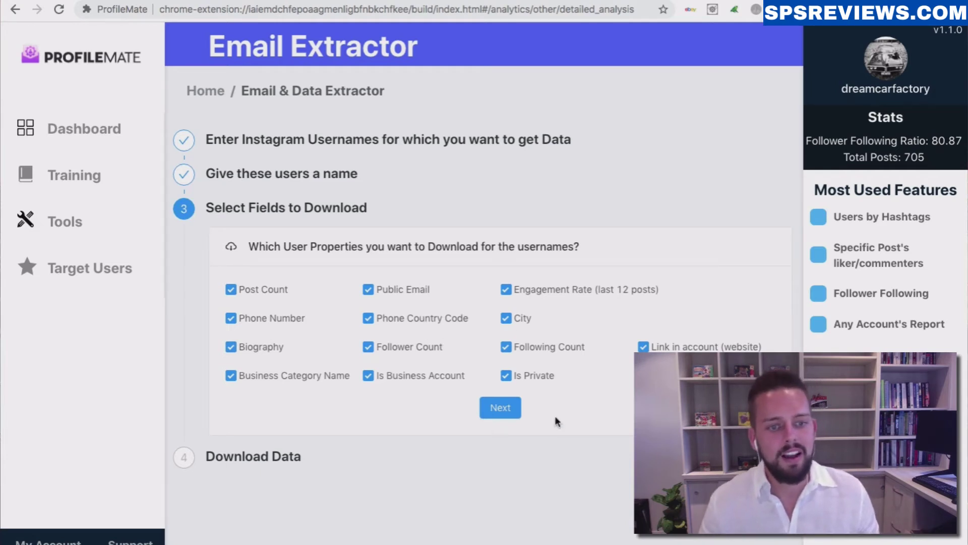
pyautogui.click(499, 408)
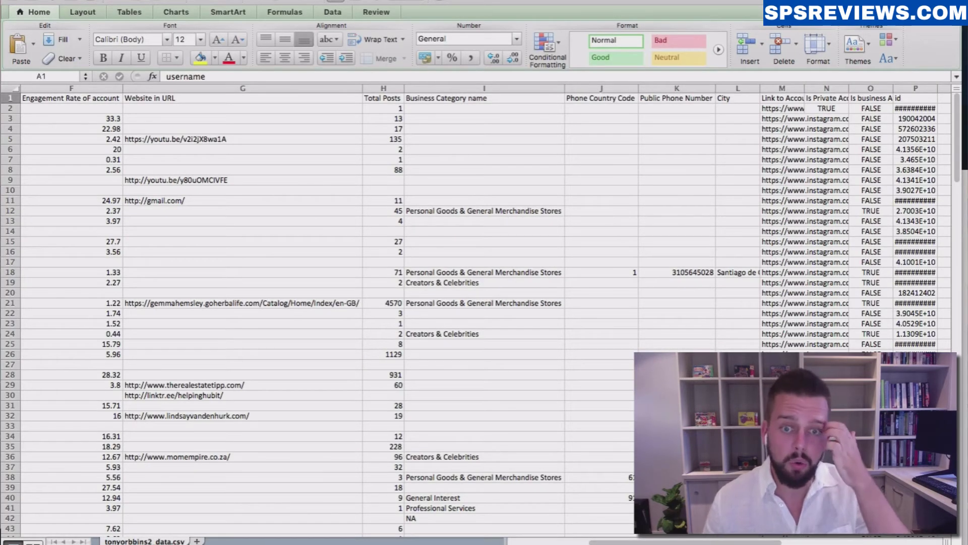
pyautogui.hscroll(-6, 379, 302)
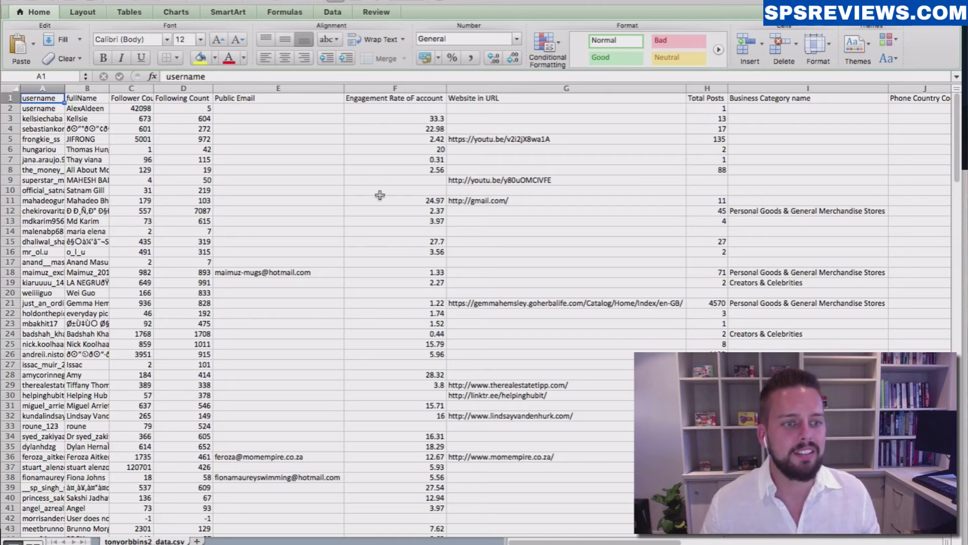
pyautogui.scroll(-4, 282, 196)
pyautogui.scroll(-3, 282, 195)
pyautogui.scroll(-2, 282, 196)
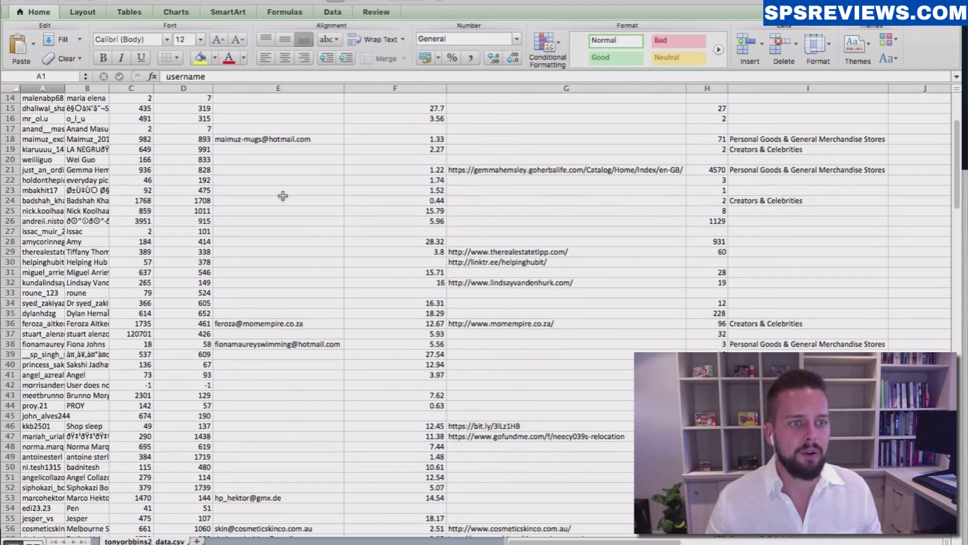
pyautogui.scroll(-3, 282, 196)
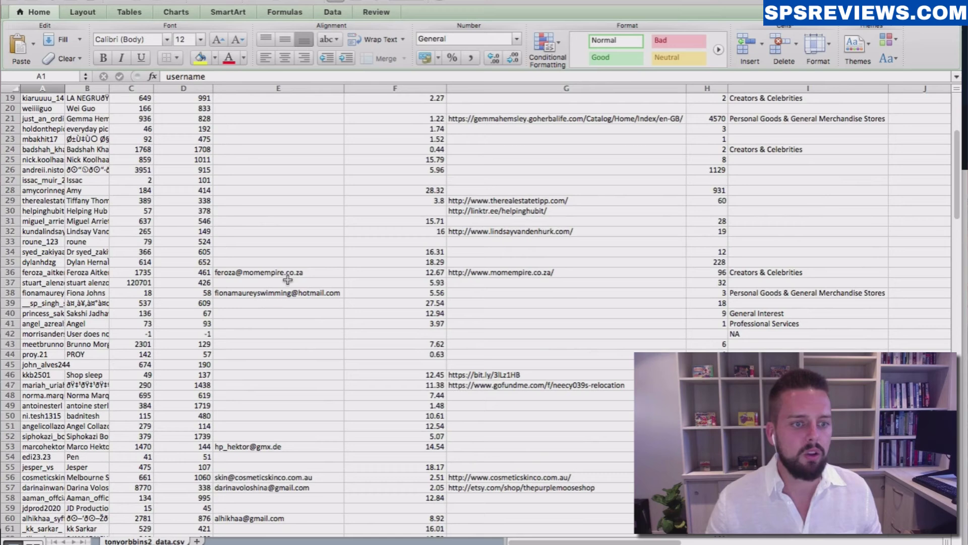
pyautogui.scroll(-5, 284, 282)
pyautogui.scroll(-4, 284, 283)
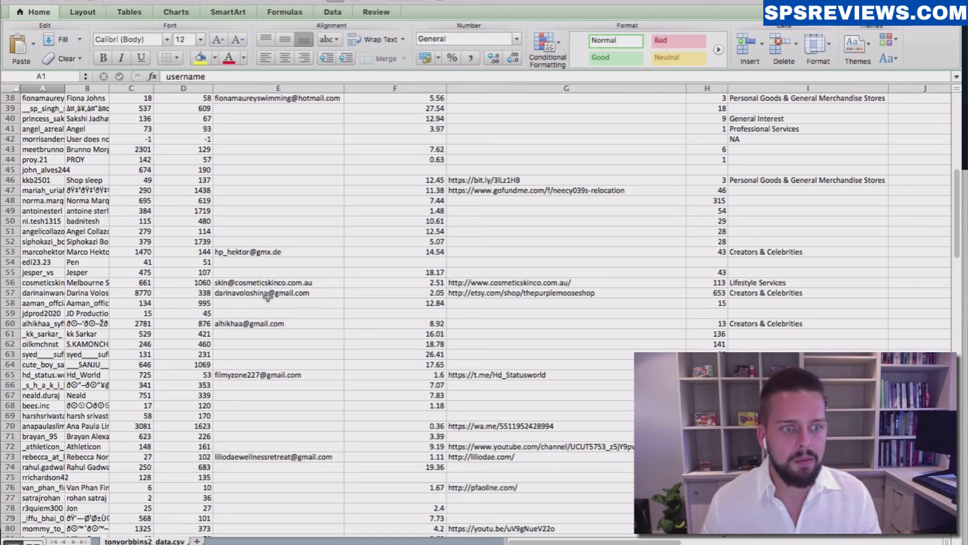
pyautogui.scroll(-3, 267, 296)
pyautogui.scroll(-3, 267, 296)
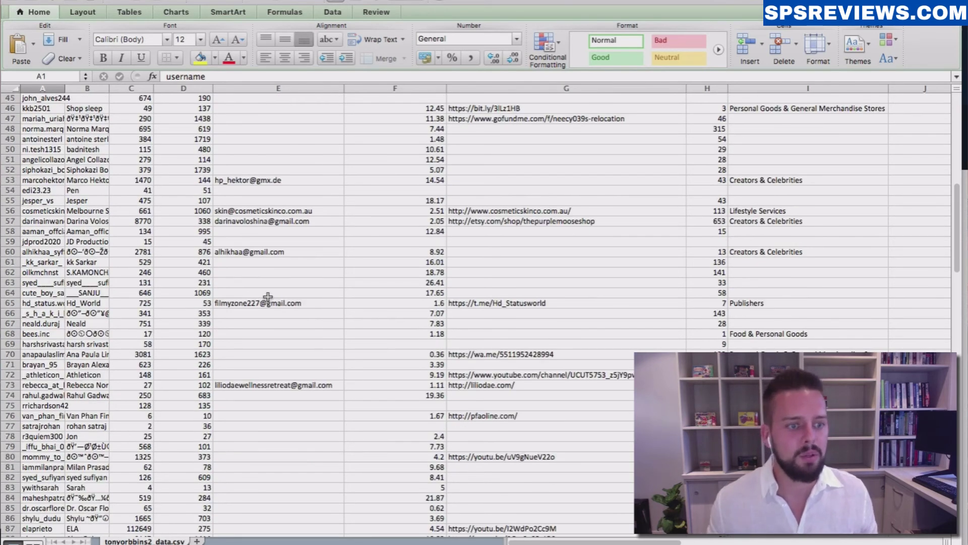
pyautogui.scroll(-3, 268, 297)
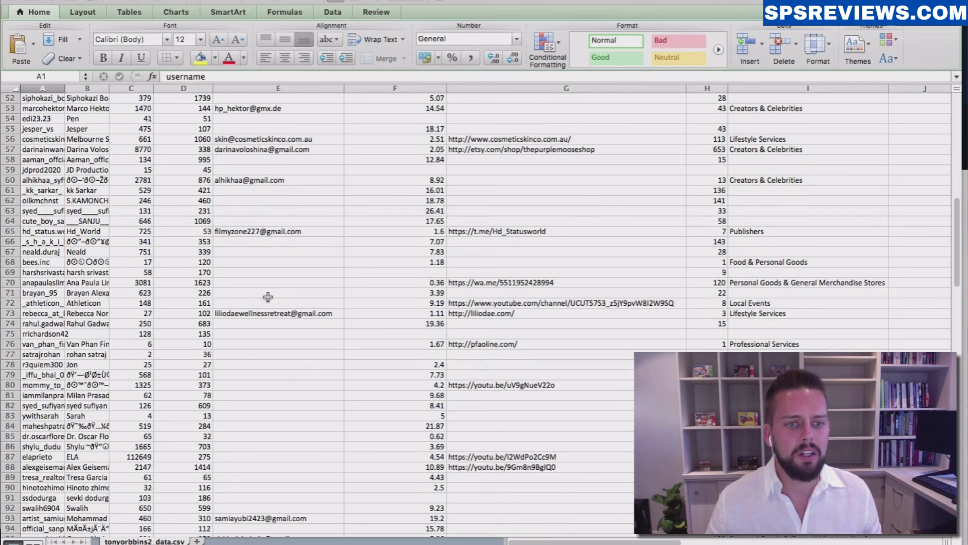
pyautogui.scroll(-2, 267, 297)
pyautogui.scroll(10, 267, 296)
pyautogui.scroll(10, 268, 296)
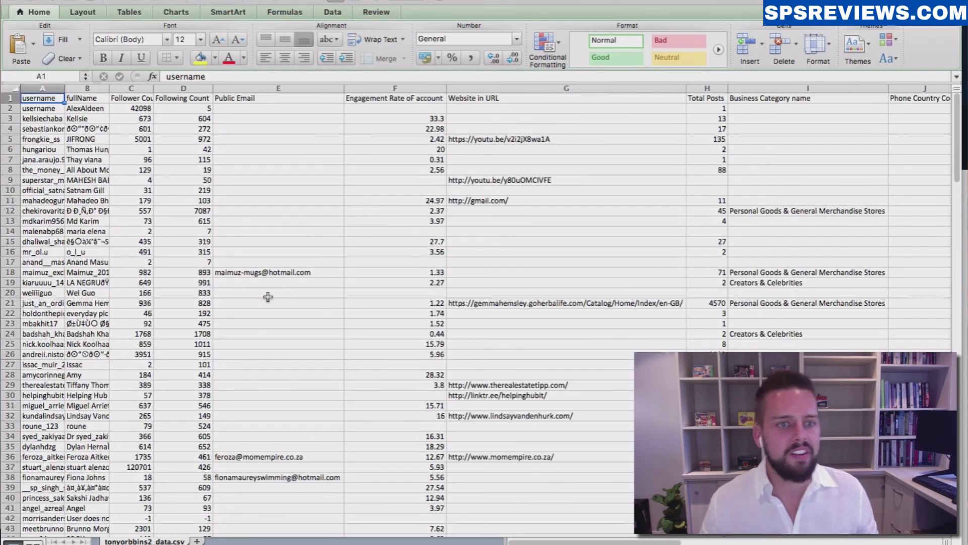
pyautogui.hscroll(5, 591, 179)
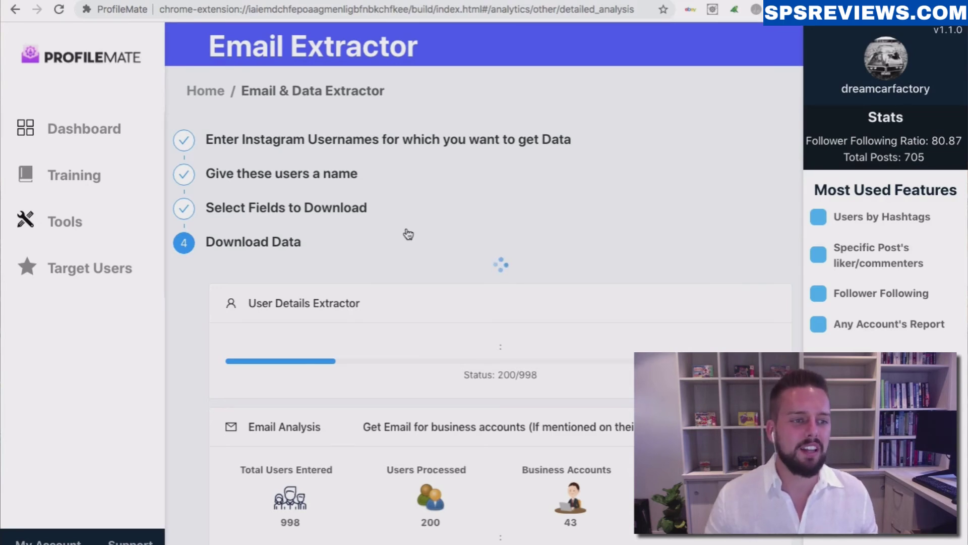
# Go to the Tools page, confirming that the extracted data will be lost.
pyautogui.click(64, 221)
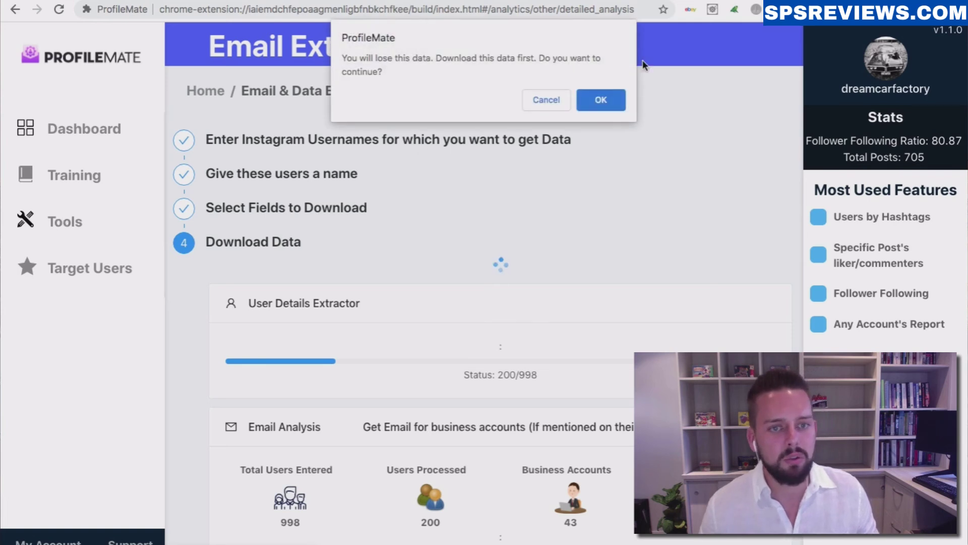
pyautogui.click(600, 100)
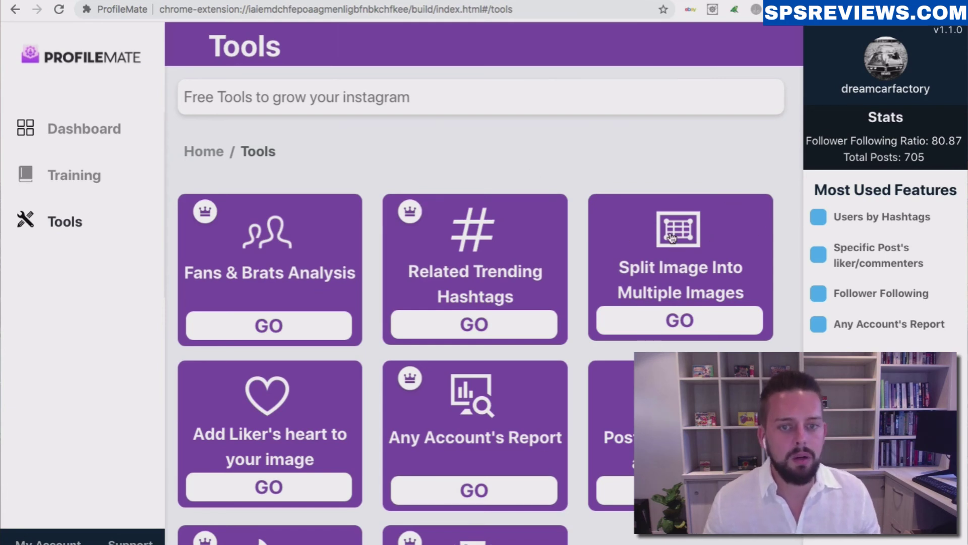
pyautogui.scroll(-2, 672, 238)
pyautogui.scroll(-1, 671, 238)
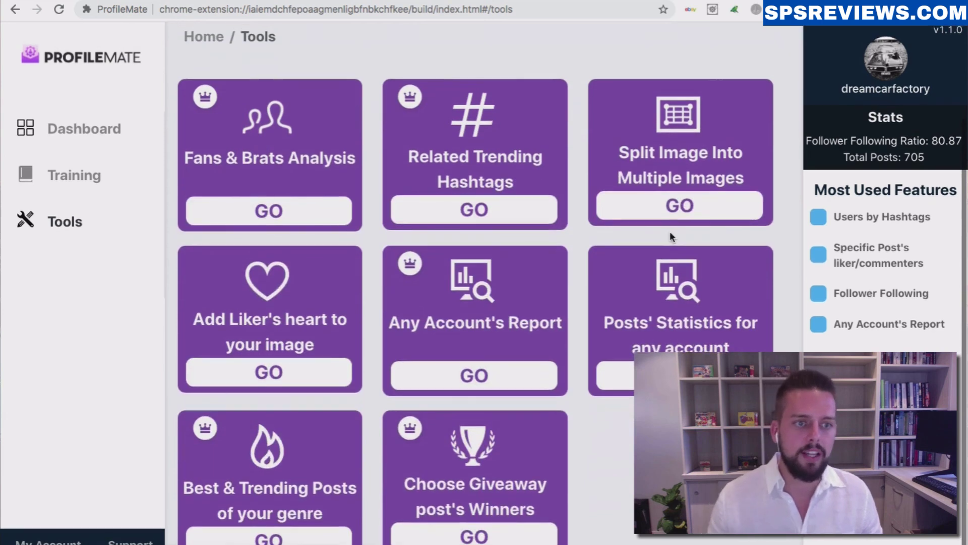